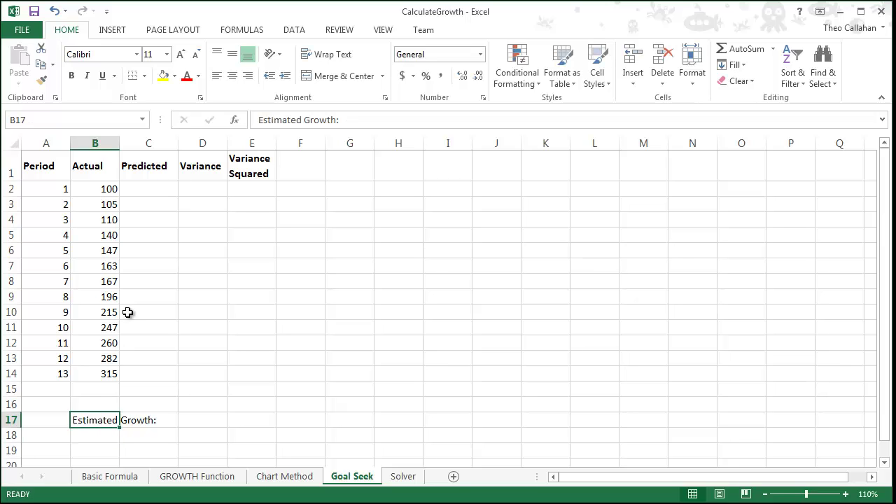
Right-align the Estimated Growth label in B17 and name the adjacent cell C17 GoalSeekGrowth
left_click(248, 75)
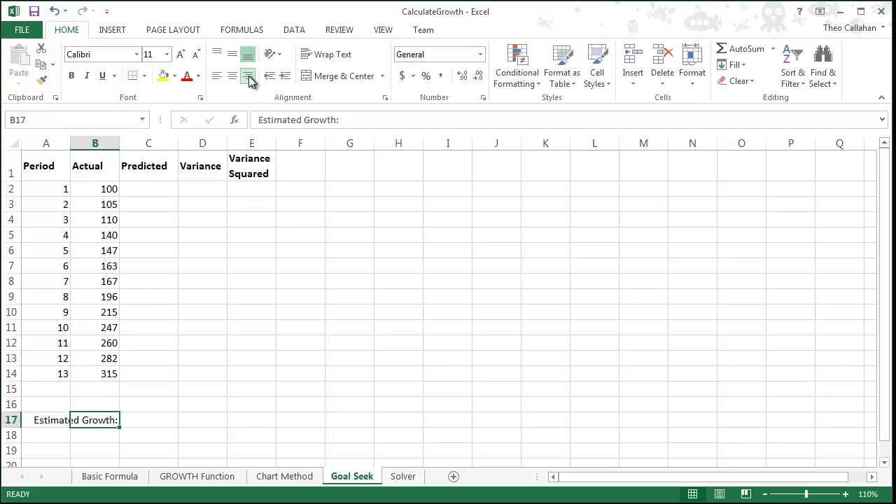
left_click(169, 421)
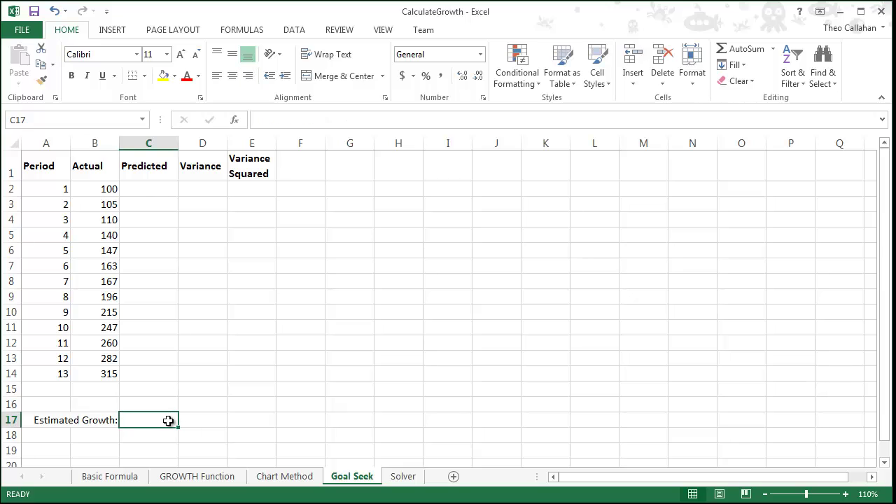
left_click(35, 122)
type("GoalSeekGrowth")
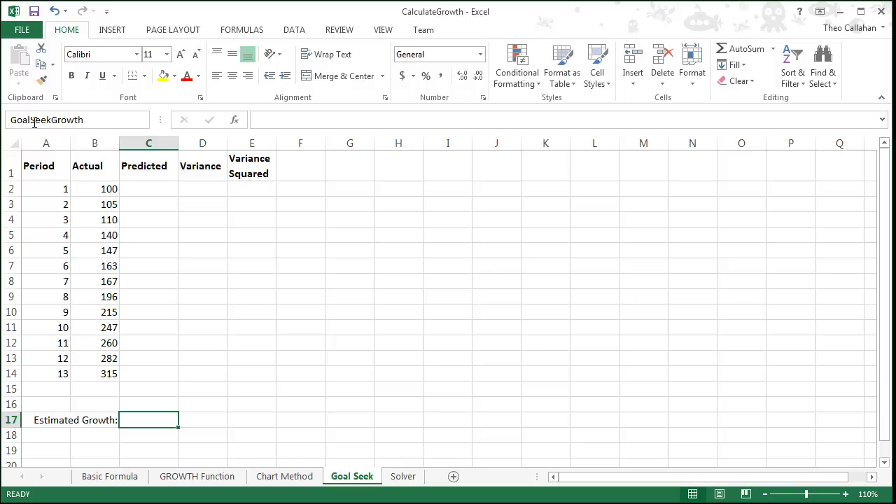
key("Return")
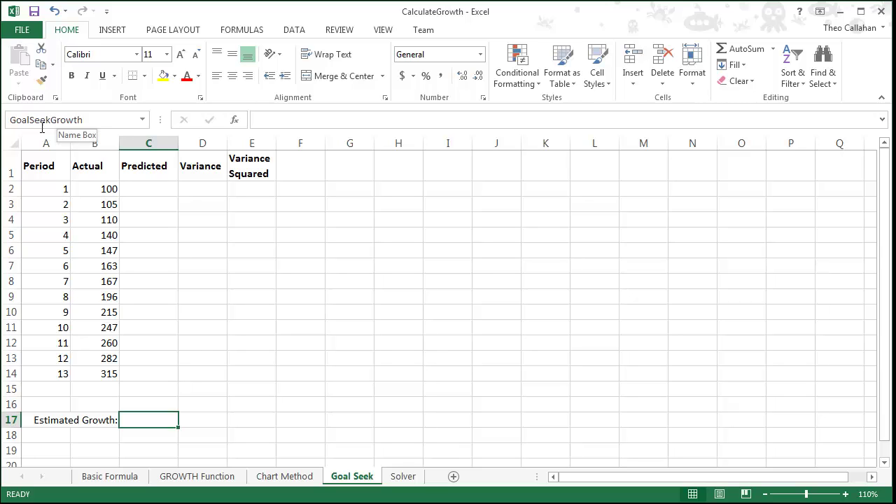
Enter the formula =B2 in C2 so the first predicted value equals the first actual value
left_click(153, 191)
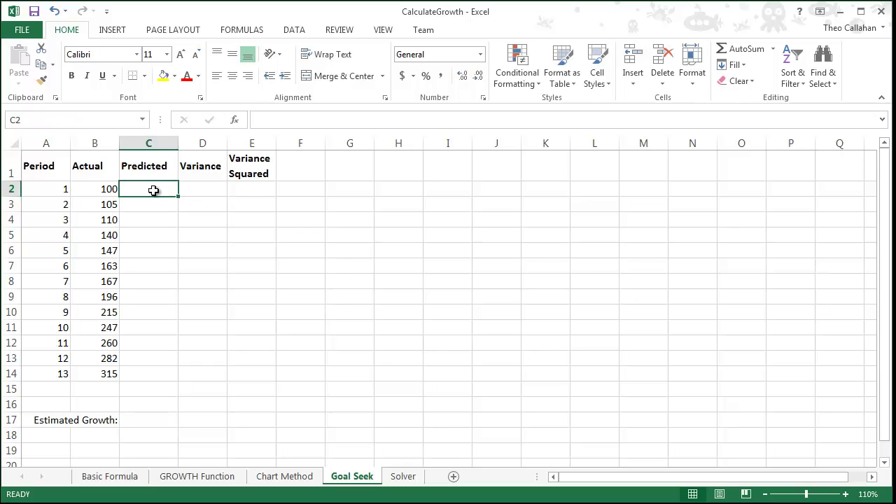
type("=")
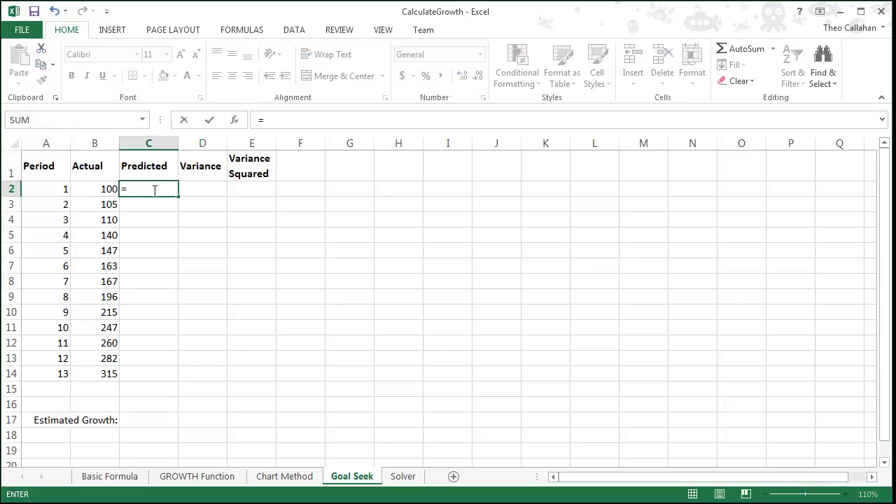
key("Left")
key("Right")
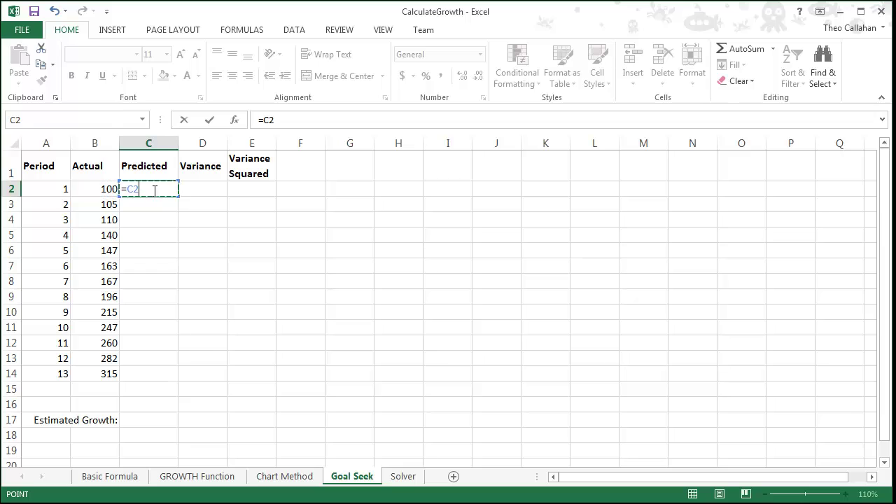
key("Left")
key("Tab")
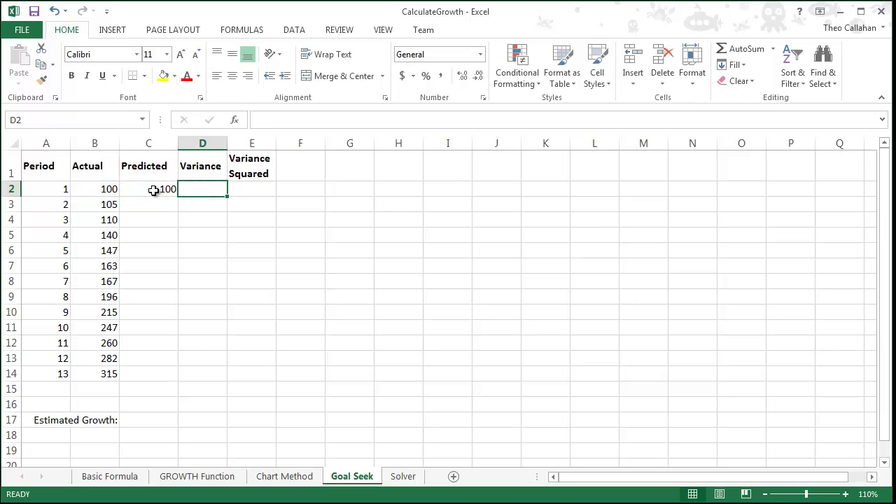
Calculate the period 1 variance in D2 with the formula =B2-C2
type("=")
key("Left")
key("Left")
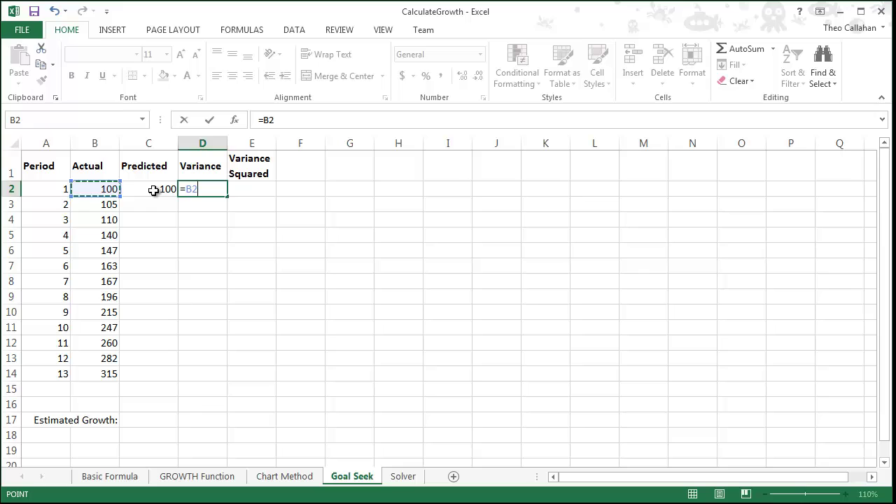
type("-")
key("Left")
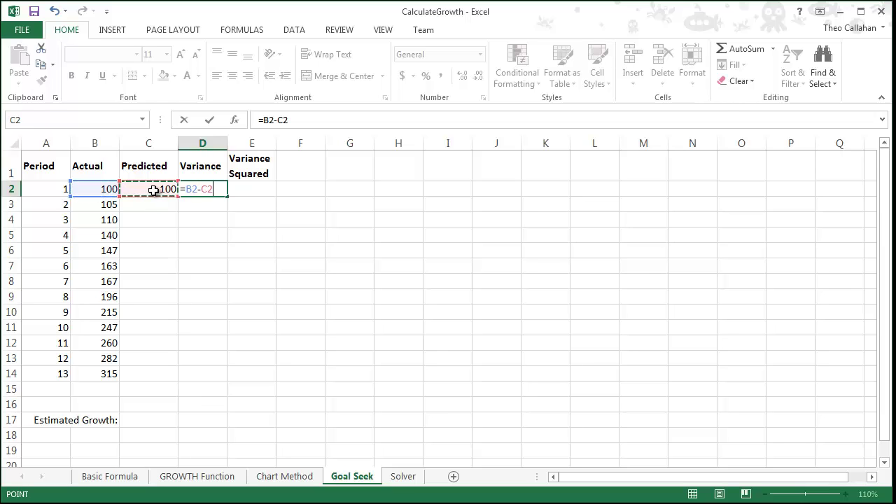
key("Tab")
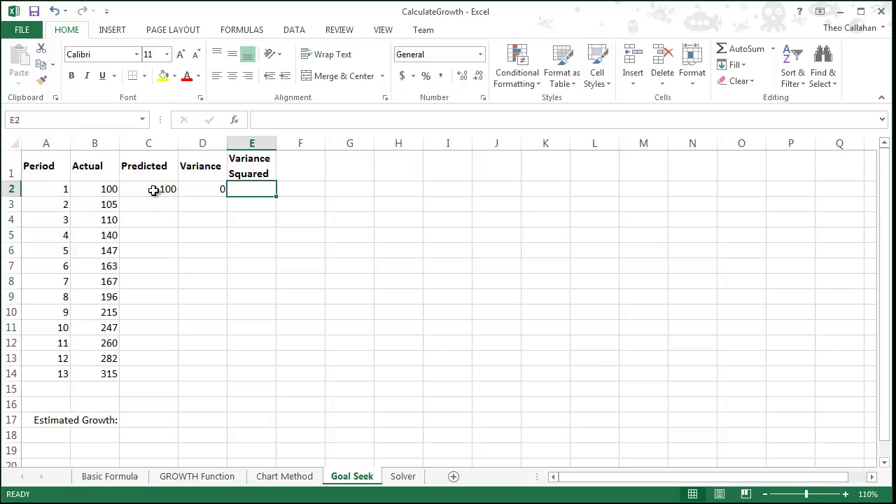
Calculate the period 1 variance squared in E2 with the formula =D2^2
type("=")
key("Left")
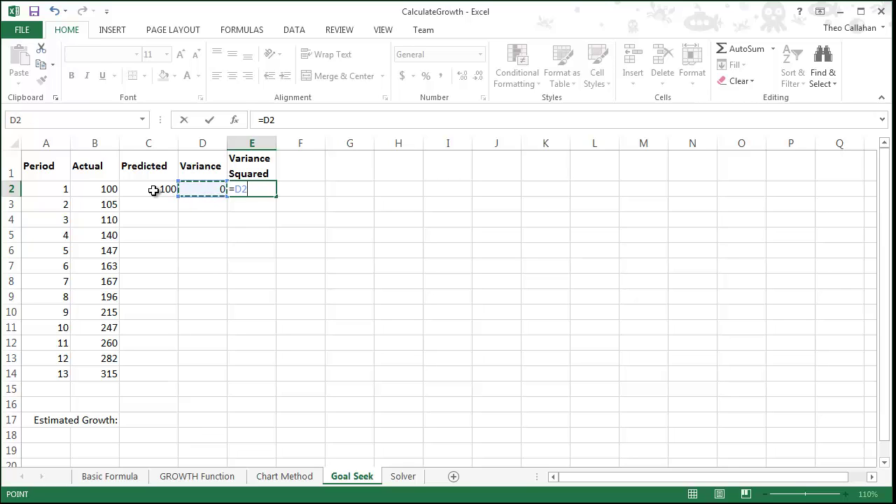
type("^2")
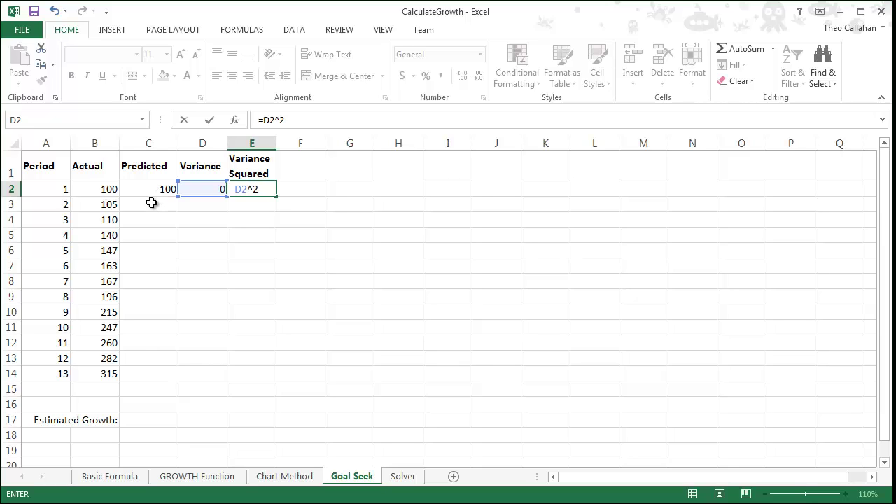
Enter the predicted value for period 2 in C3 with the formula =C2*(1+GoalSeekGrowth)
left_click(149, 203)
type("=")
key("Up")
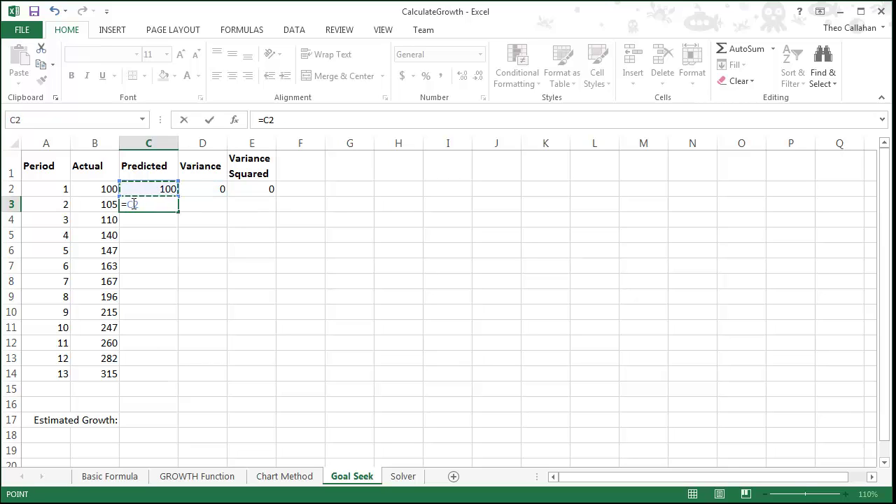
type("*(1+")
left_click(138, 418)
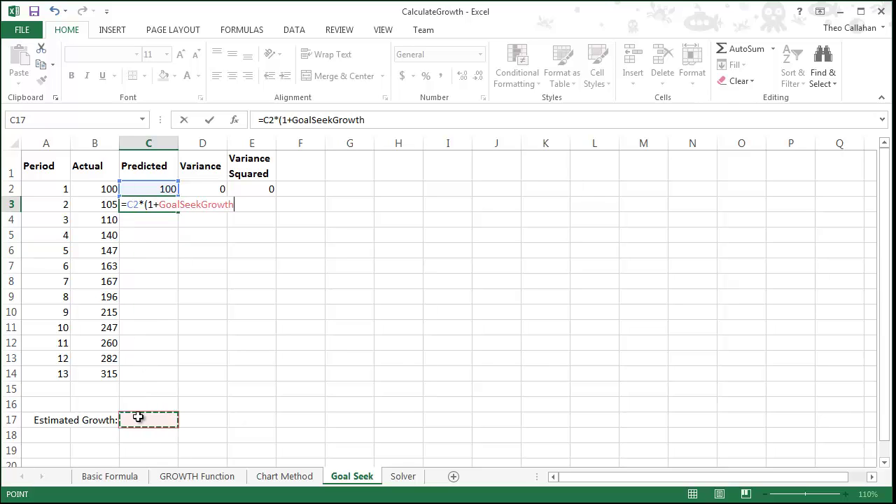
type(")")
key("Return")
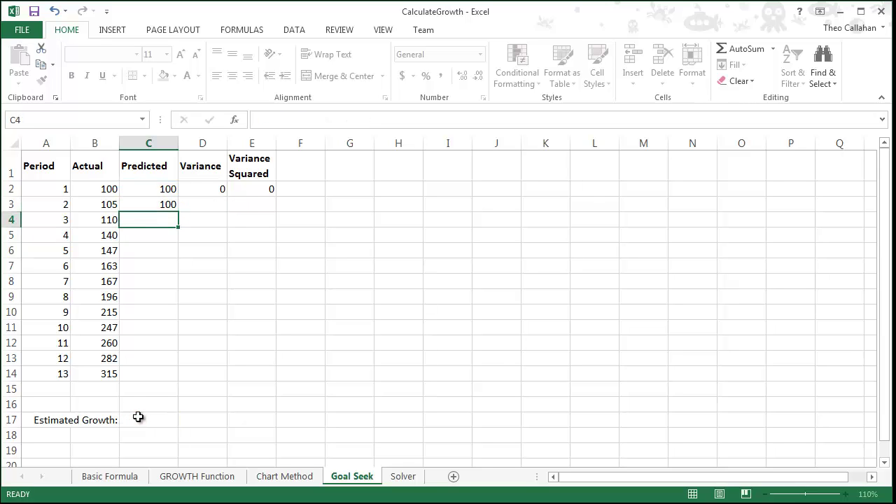
Calculate the period 2 variance in D3 with the formula =B3-C3
key("Right")
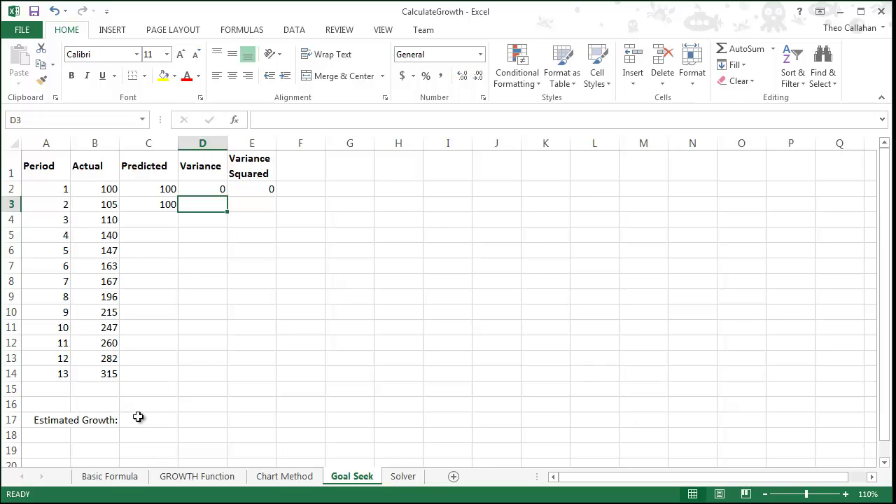
type("=")
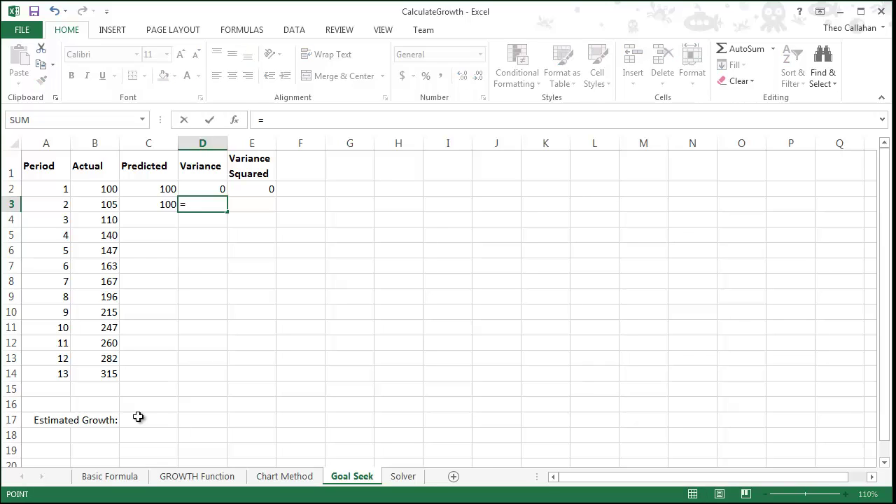
key("Left")
key("Left")
type("-")
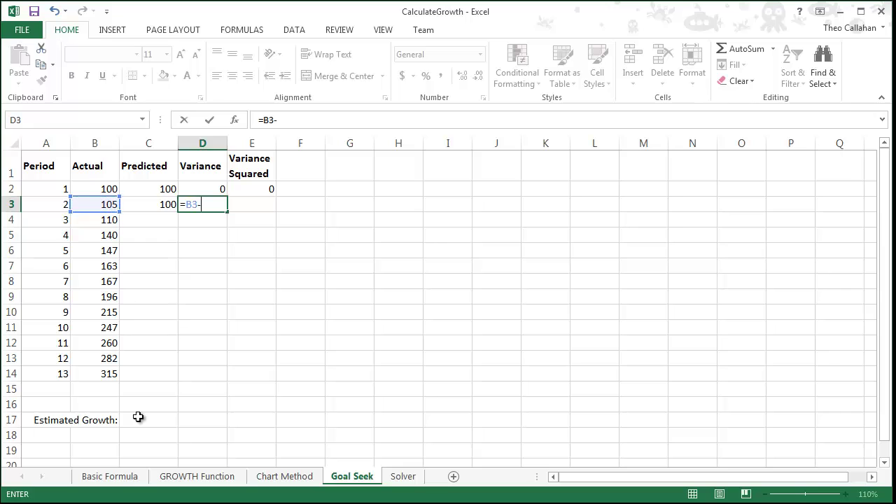
key("Left")
key("ctrl+Return")
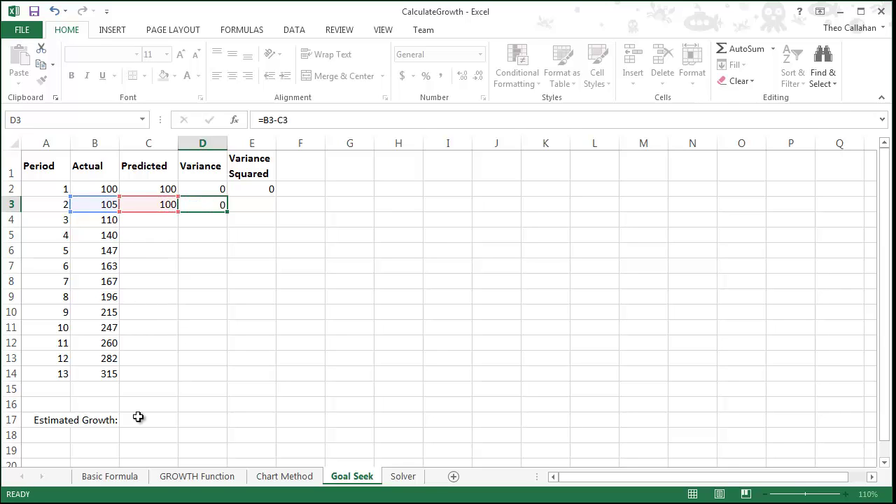
key("Tab")
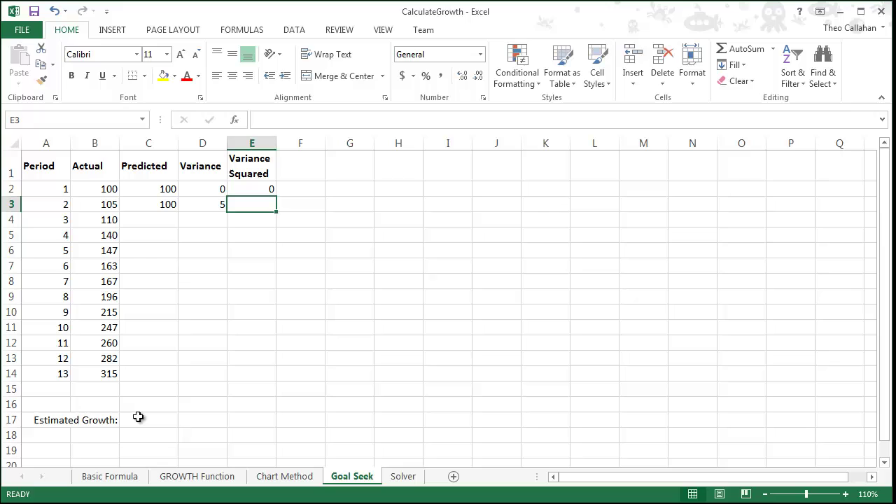
Calculate the period 2 variance squared in E3 with the formula =D3^2
type("=")
key("Left")
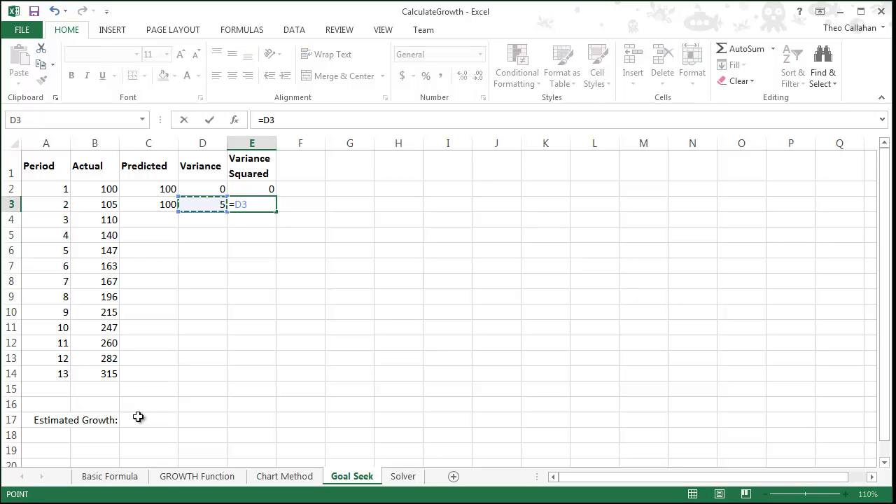
type("^2")
key("Left")
Fill the predicted, variance and variance squared formulas in C3:E3 down through row 14
key("Left")
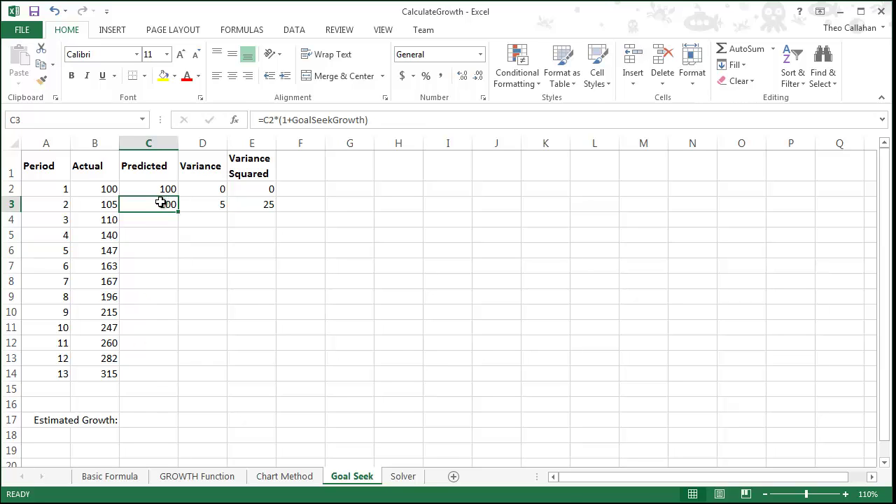
left_click_drag(191, 207, 266, 203)
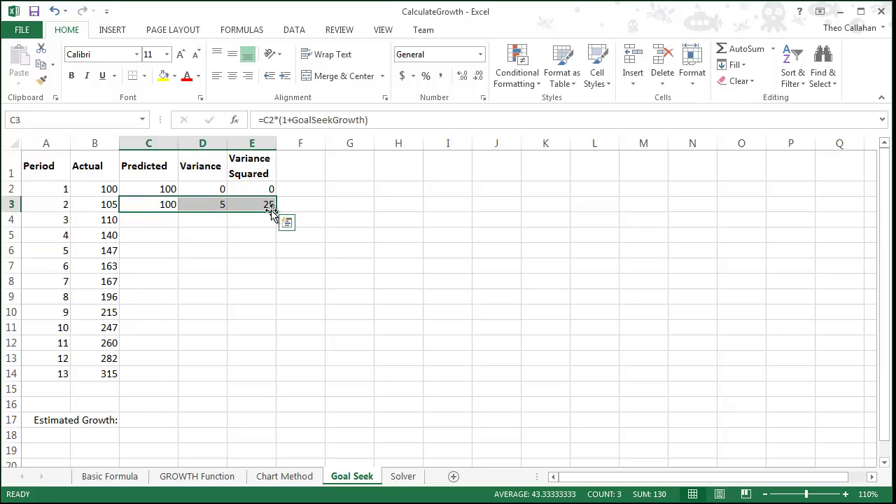
double_click(277, 212)
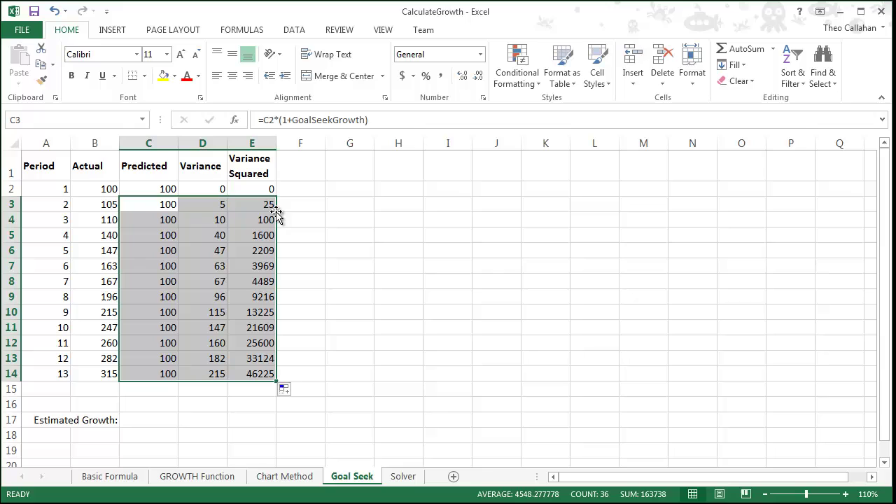
Total the Variance column in D15 with the formula =SUM(D2:D14)
left_click(151, 419)
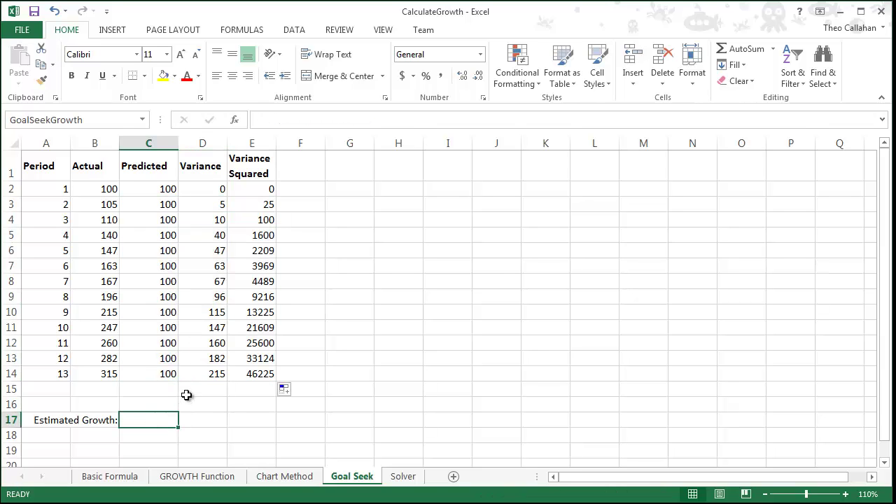
left_click(213, 391)
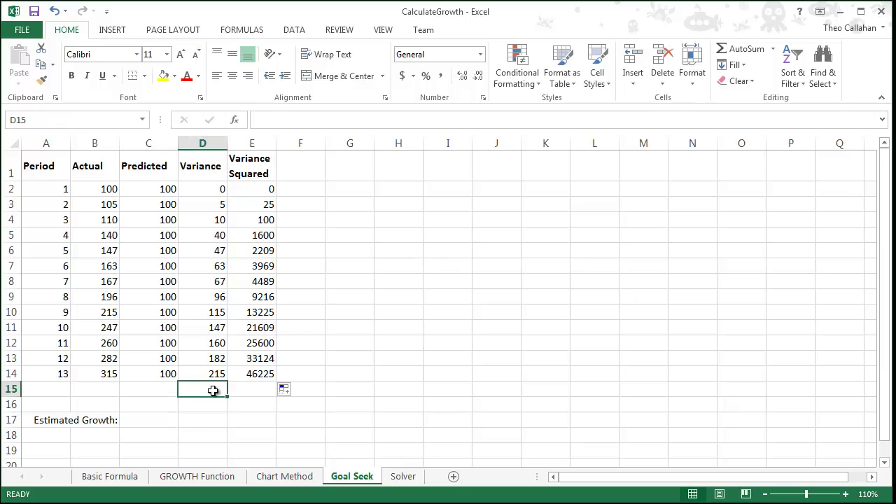
type("=")
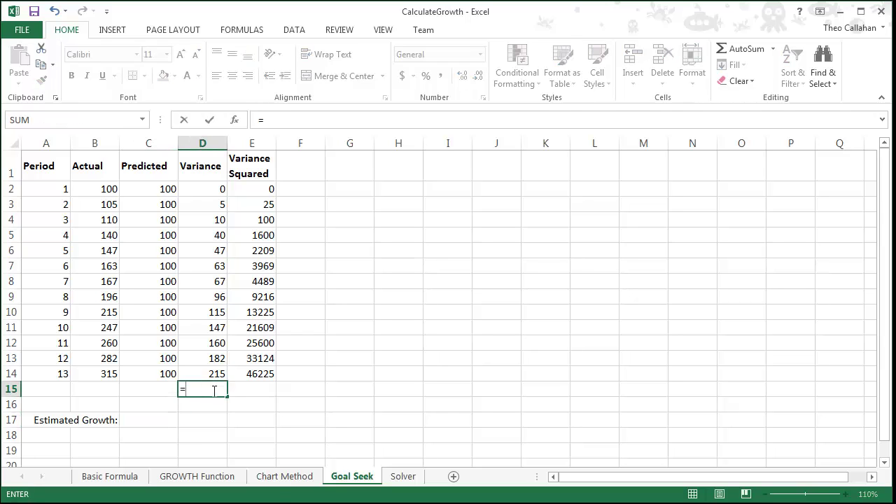
type("sum(")
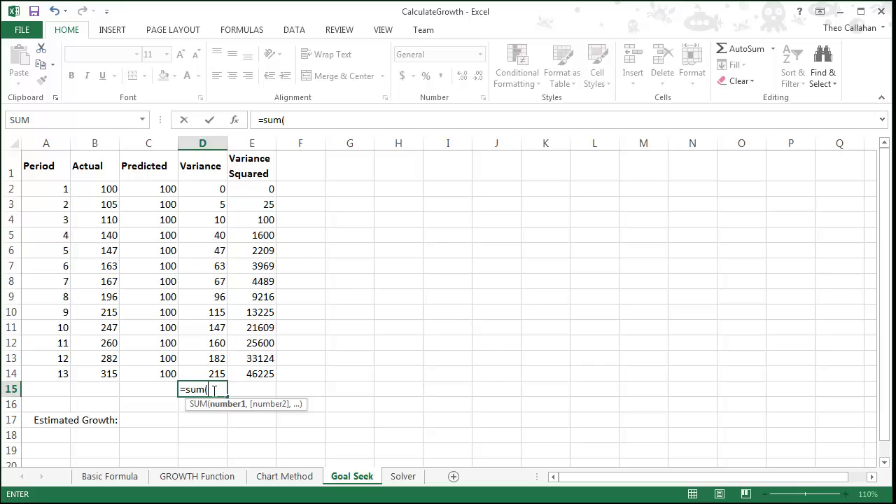
left_click_drag(218, 191, 209, 374)
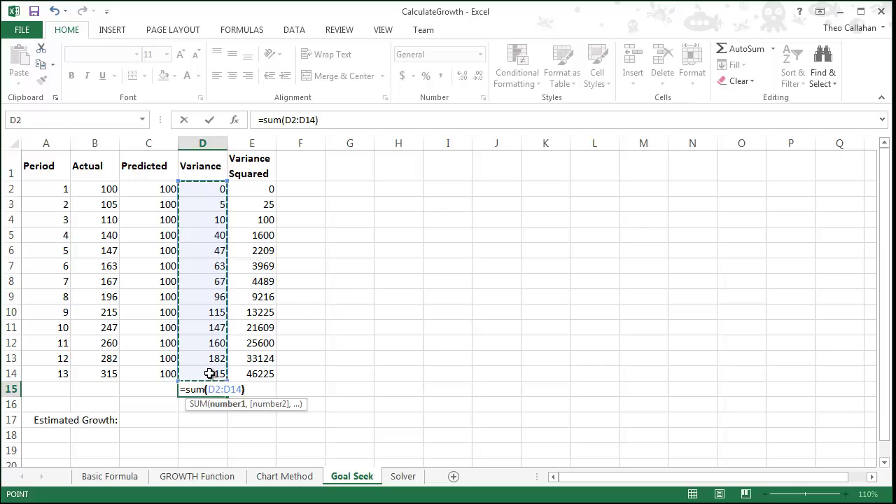
key("Tab")
Total the Variance Squared column in E15 with the formula =SUM(E2:E14)
type("=sum")
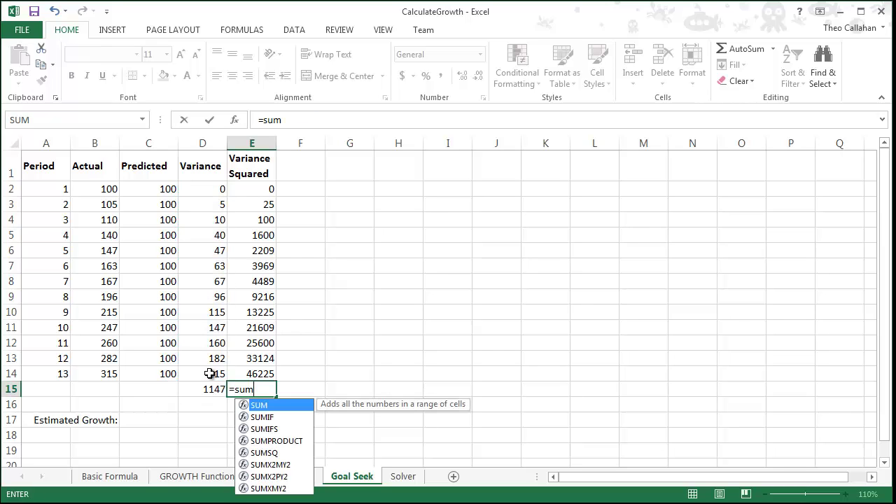
type("(")
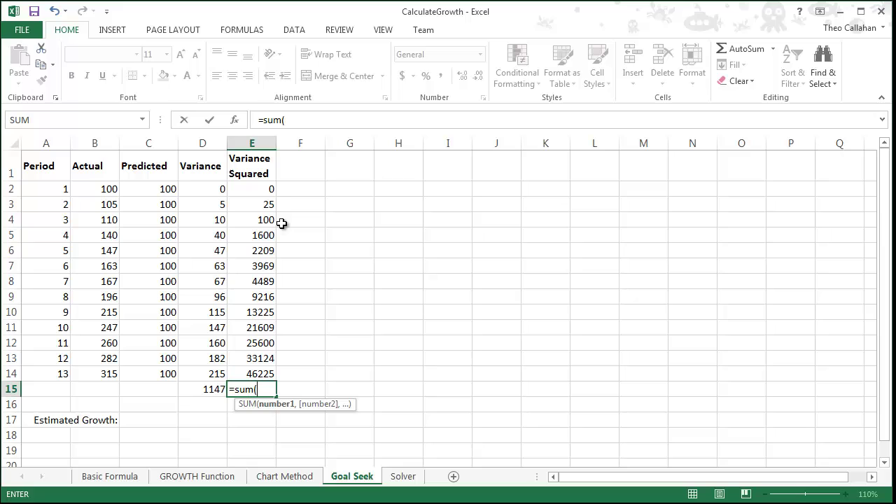
left_click_drag(254, 189, 253, 367)
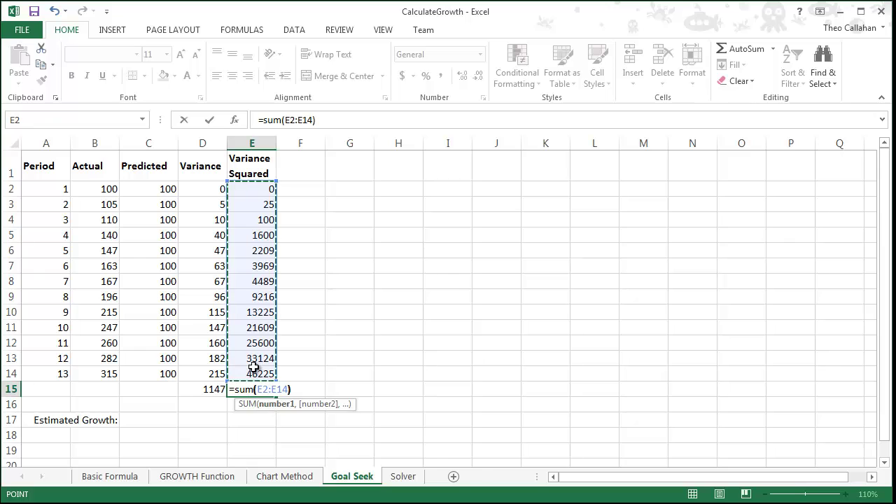
key("Return")
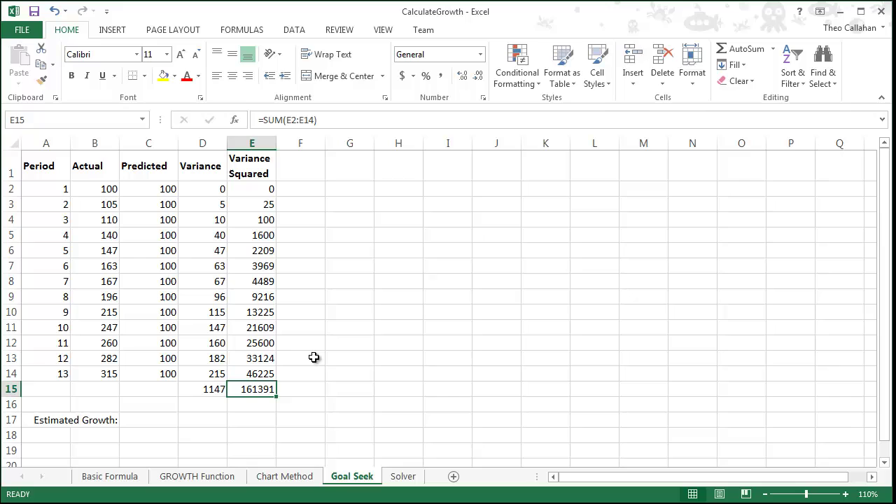
Run Goal Seek to bring the variance squared total in E15 to 0 by changing the estimated growth cell C17, and keep the result
left_click(294, 30)
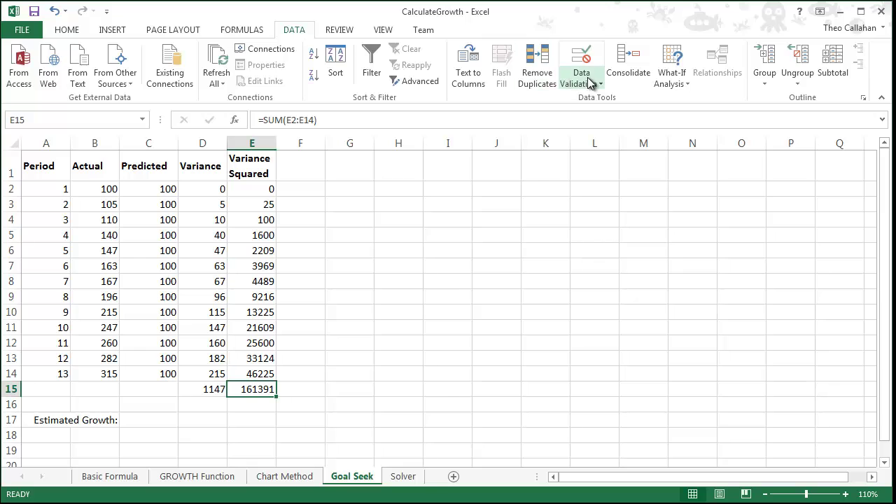
left_click(679, 78)
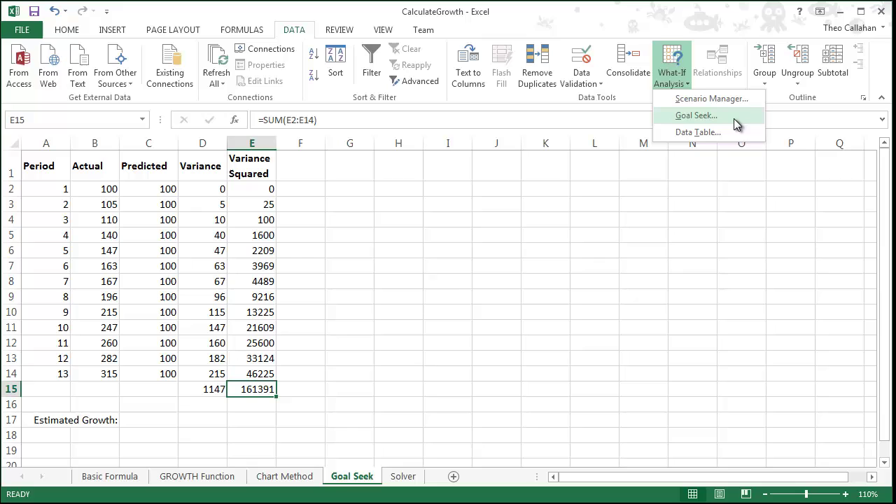
left_click(734, 119)
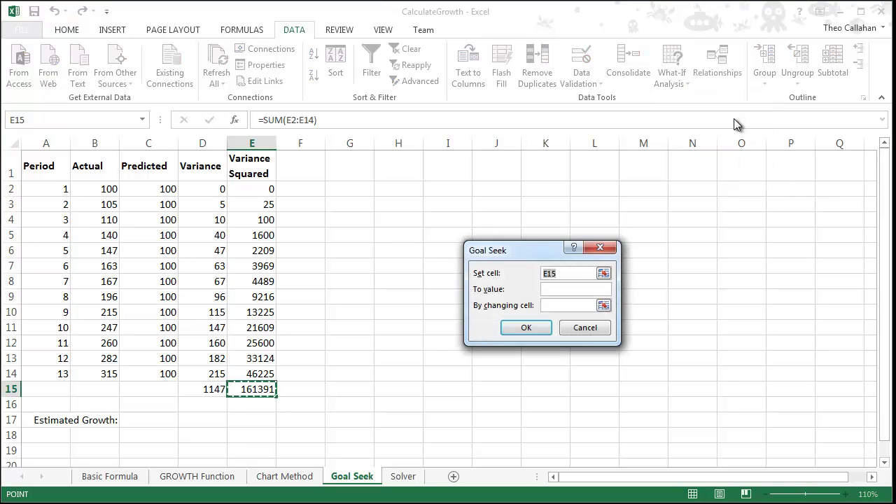
left_click(558, 291)
type("0")
left_click(552, 305)
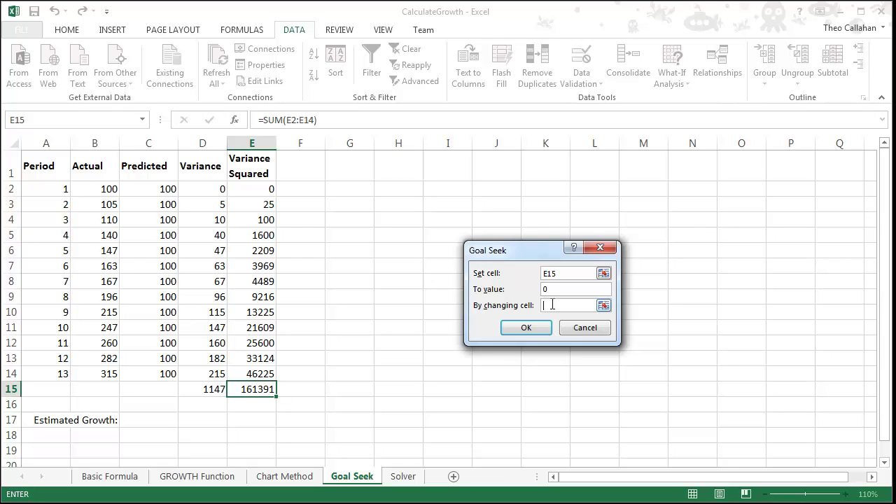
left_click(157, 419)
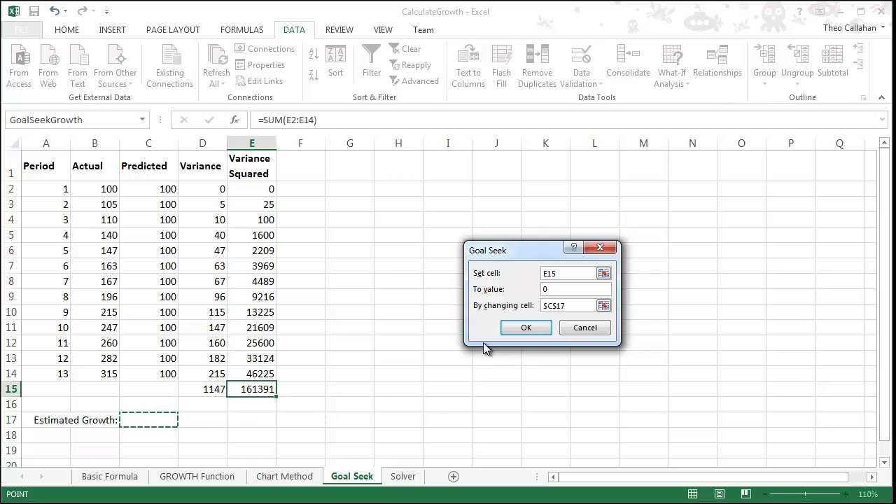
left_click(524, 329)
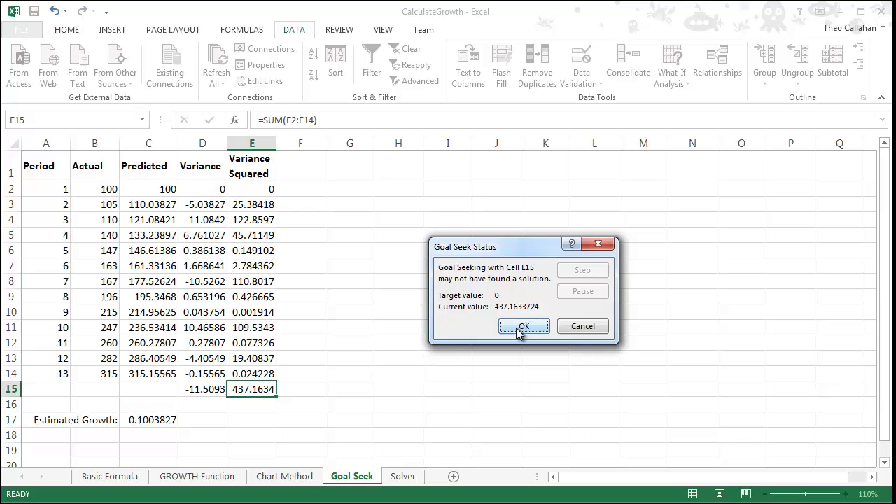
left_click(518, 327)
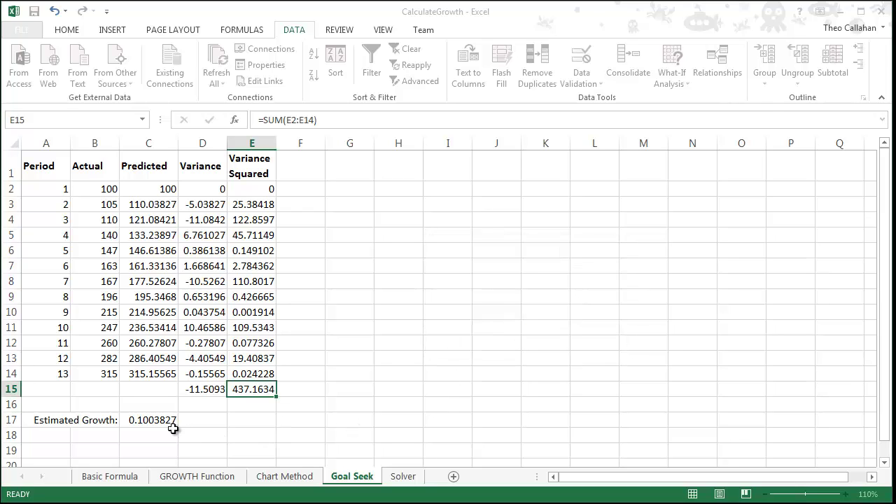
Format the estimated growth in C17 as a percentage with two decimal places
left_click(149, 421)
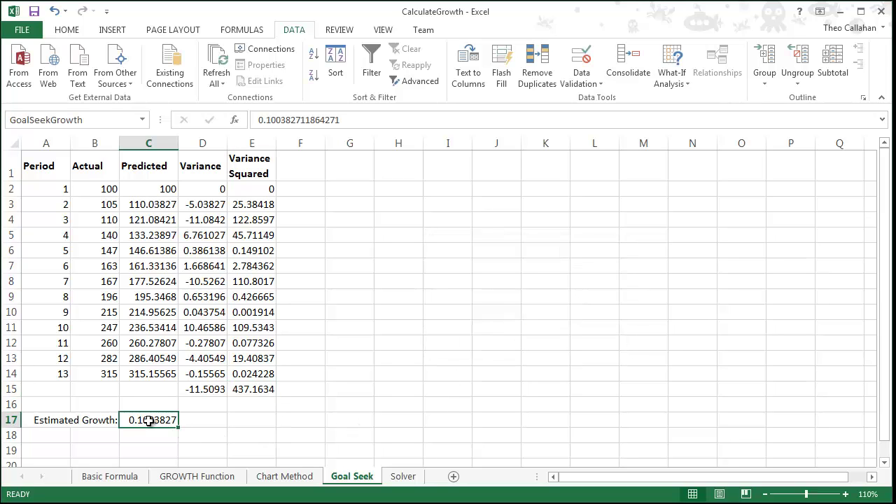
left_click(68, 30)
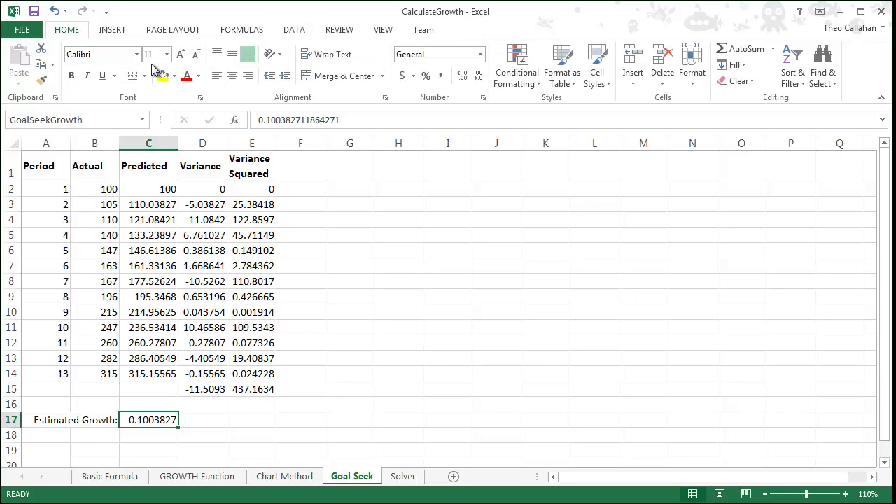
left_click(426, 76)
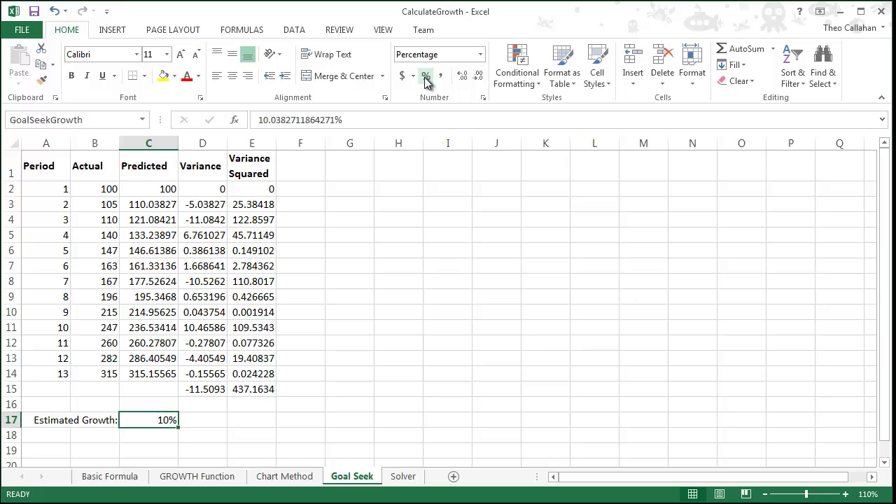
left_click(465, 76)
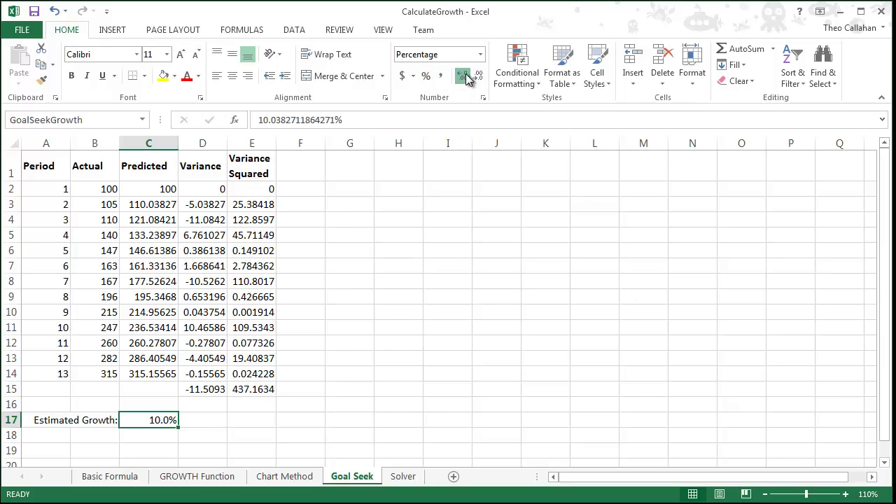
left_click(465, 75)
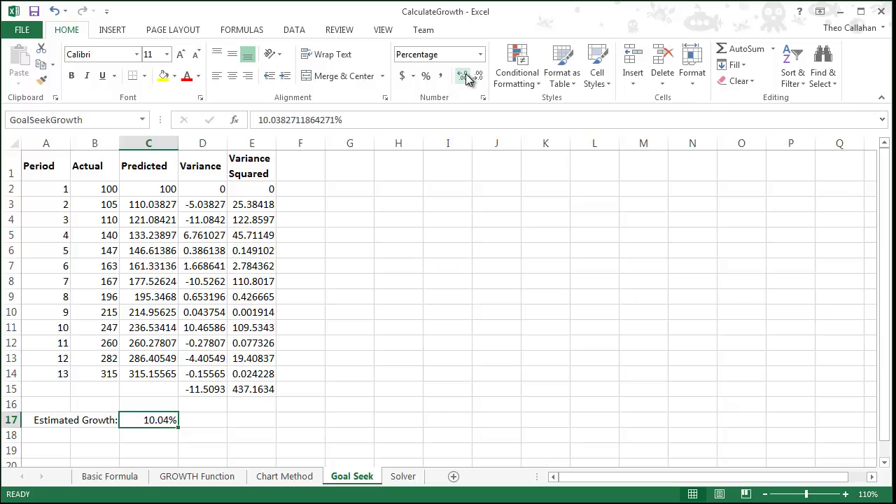